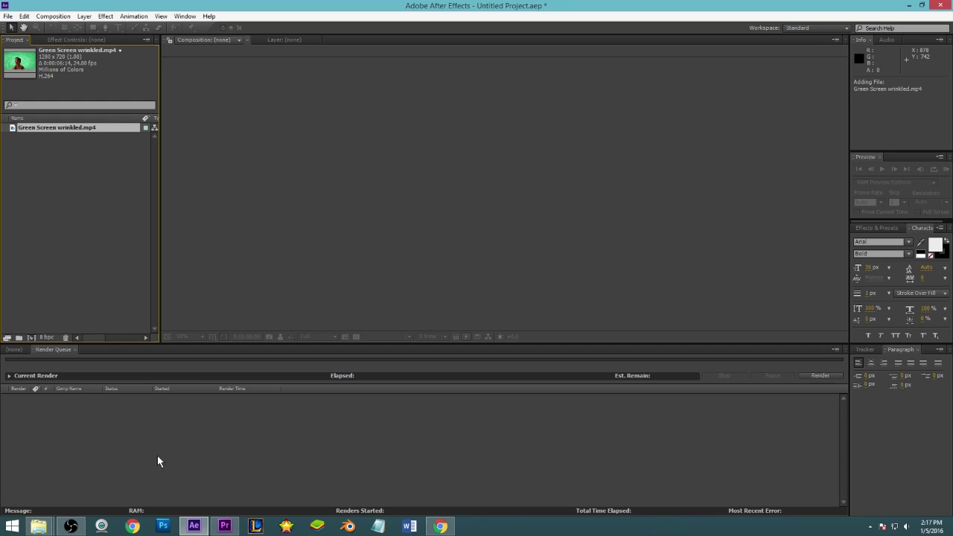
- Import Green Screen wrinkled.mp4 from the desktop and drop it into the viewer to build its composition
mouse_move(43, 528)
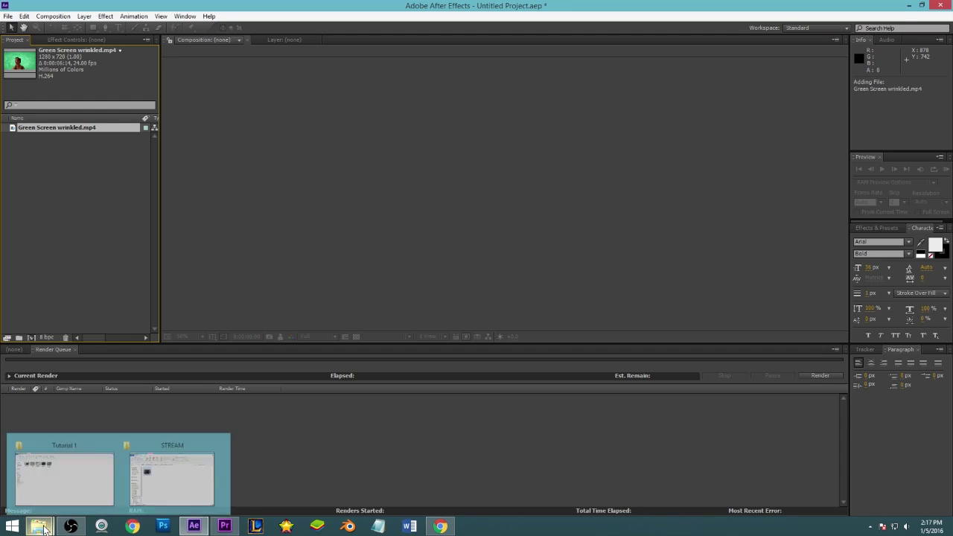
key(alt+Tab)
click(912, 5)
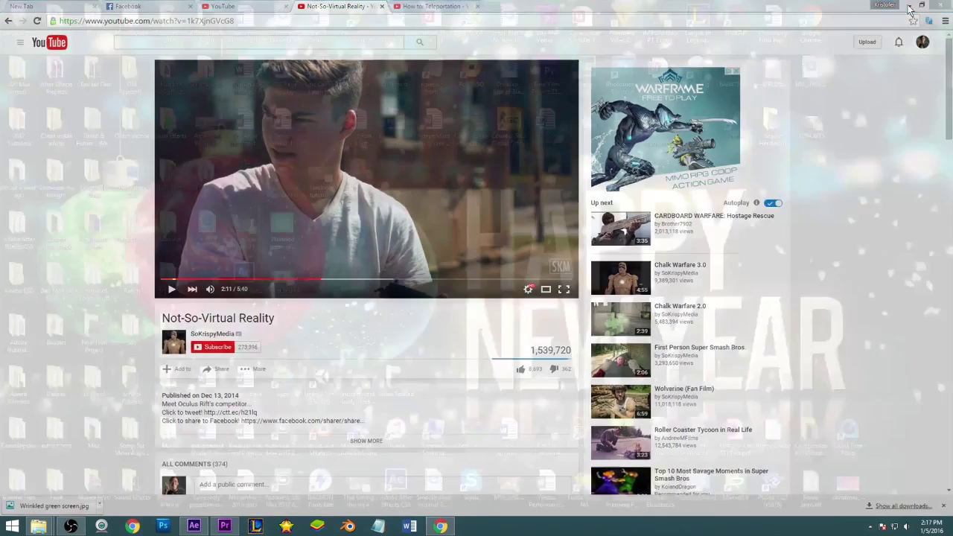
drag(286, 281, 47, 181)
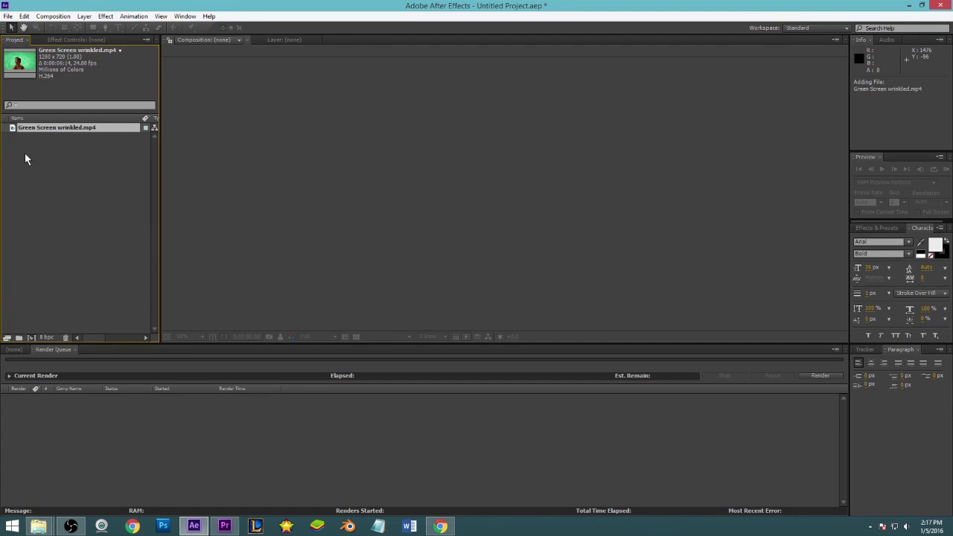
drag(34, 132, 424, 149)
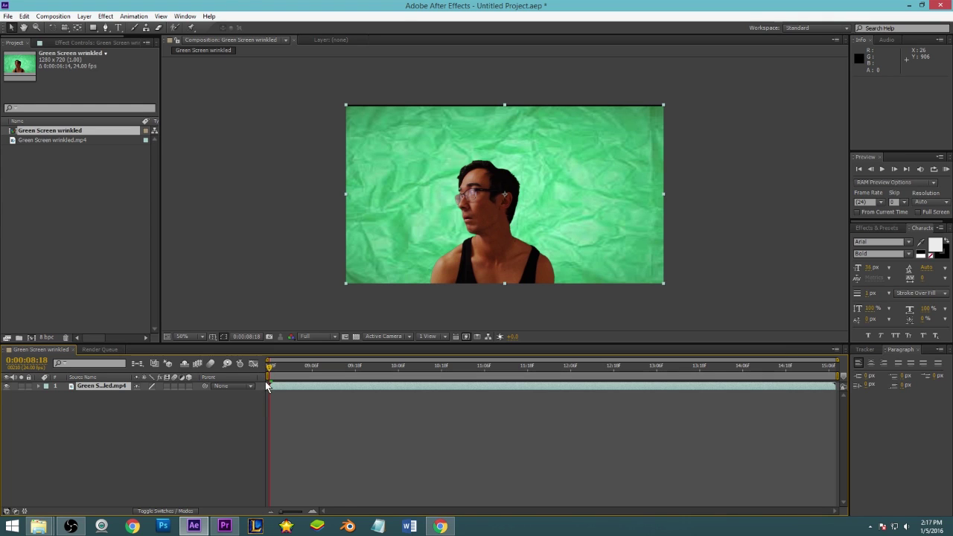
- Play the green-screen clip, scrub back to its start, and open the Effect menu
key(space)
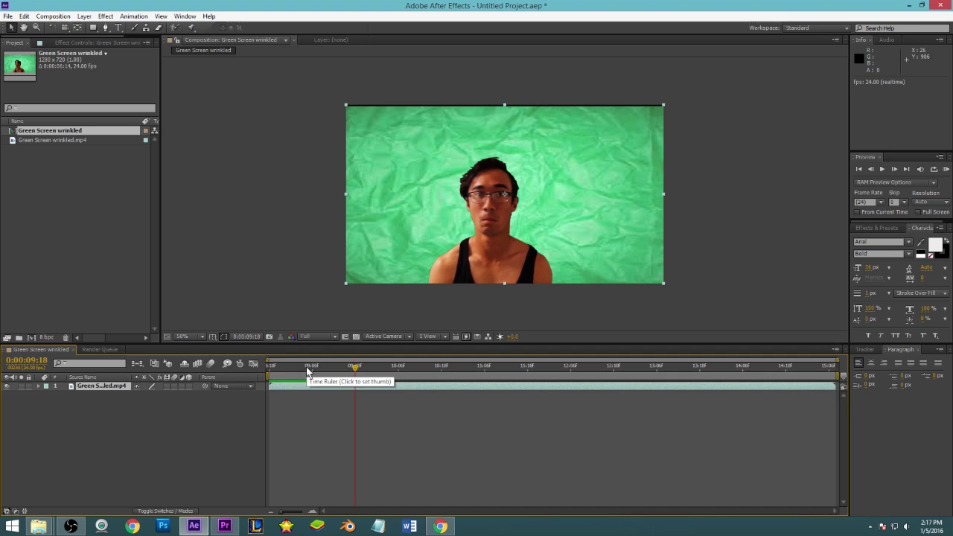
drag(298, 369, 262, 370)
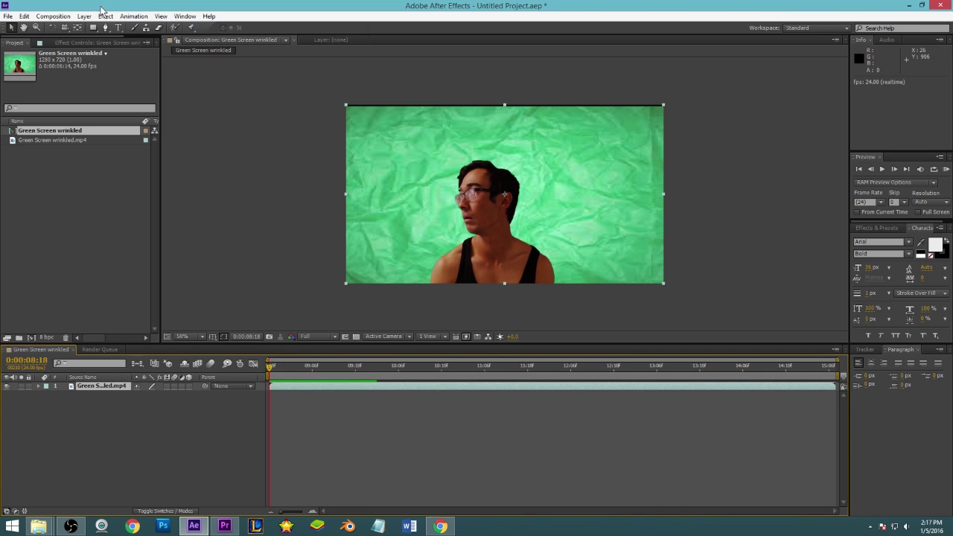
click(108, 16)
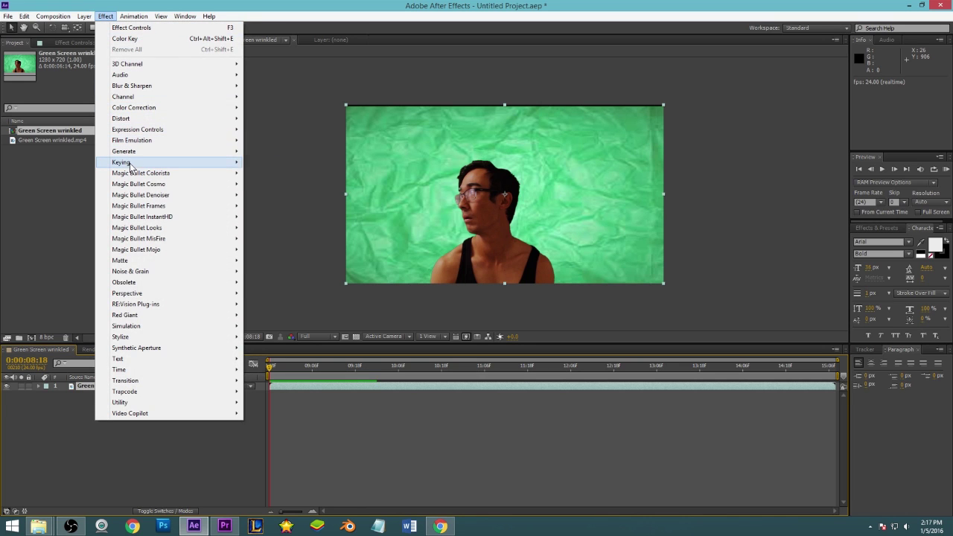
- Apply Color Key, sample the green background as Key Color, and raise Color Tolerance
mouse_move(132, 163)
click(277, 185)
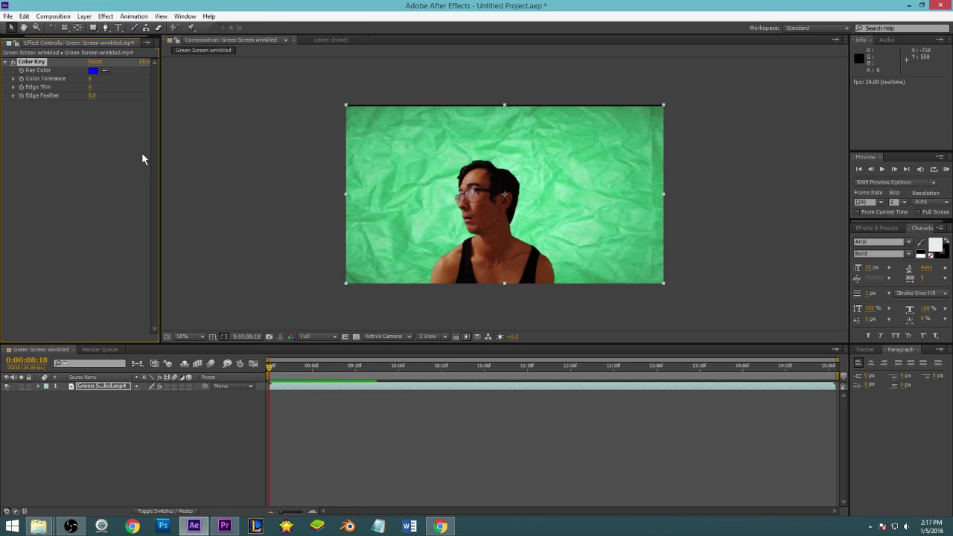
click(107, 70)
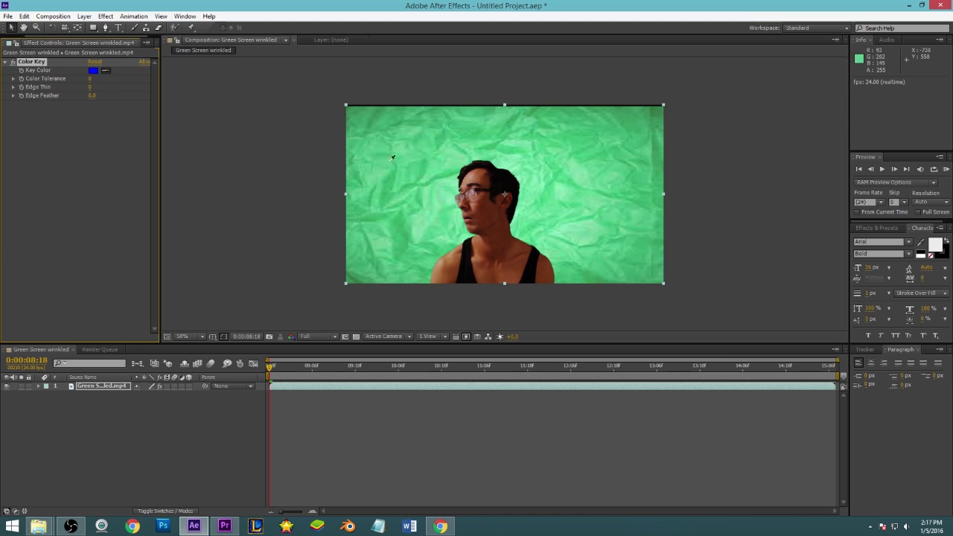
click(445, 198)
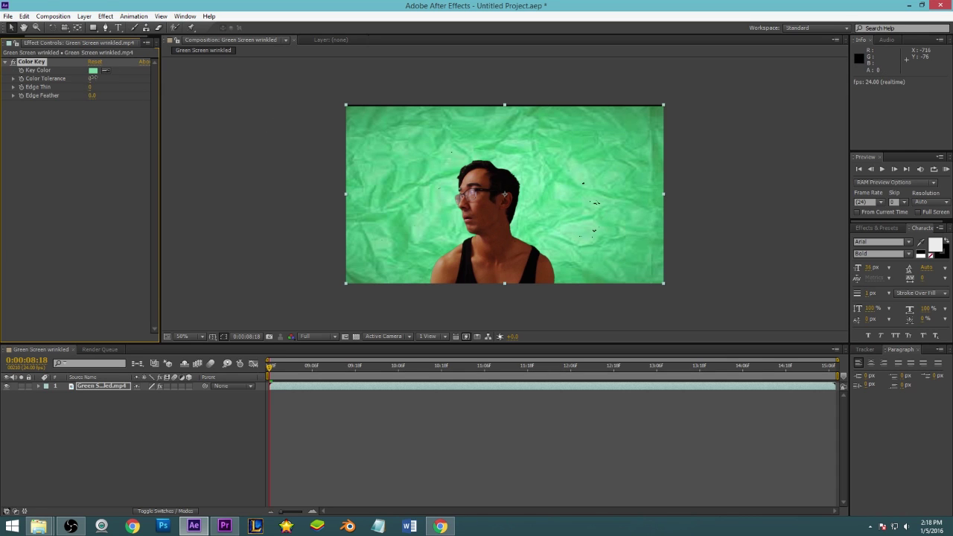
drag(90, 78, 112, 80)
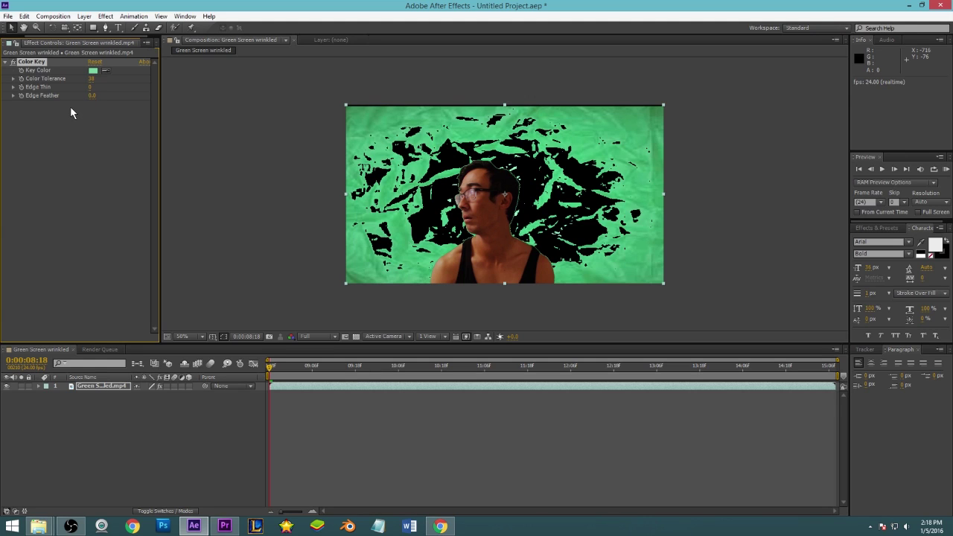
drag(90, 79, 101, 86)
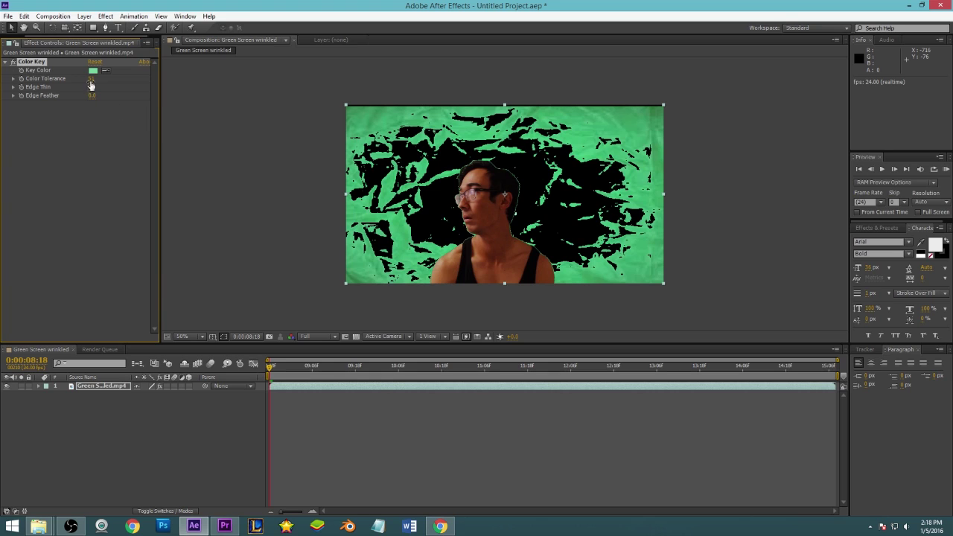
mouse_move(92, 83)
mouse_down()
mouse_move(111, 84)
mouse_move(101, 80)
mouse_up()
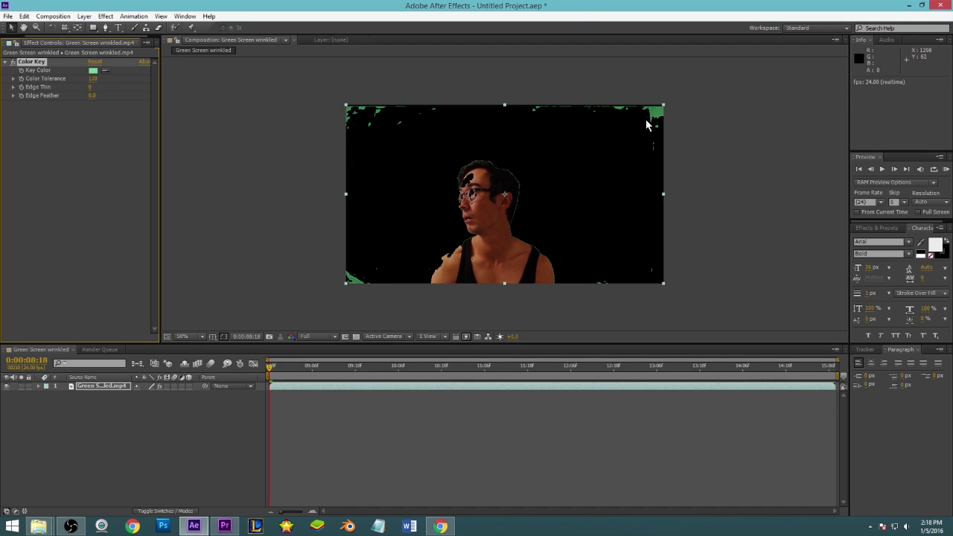
- Preview the keyed clip from the start to check the result
key(space)
key(space)
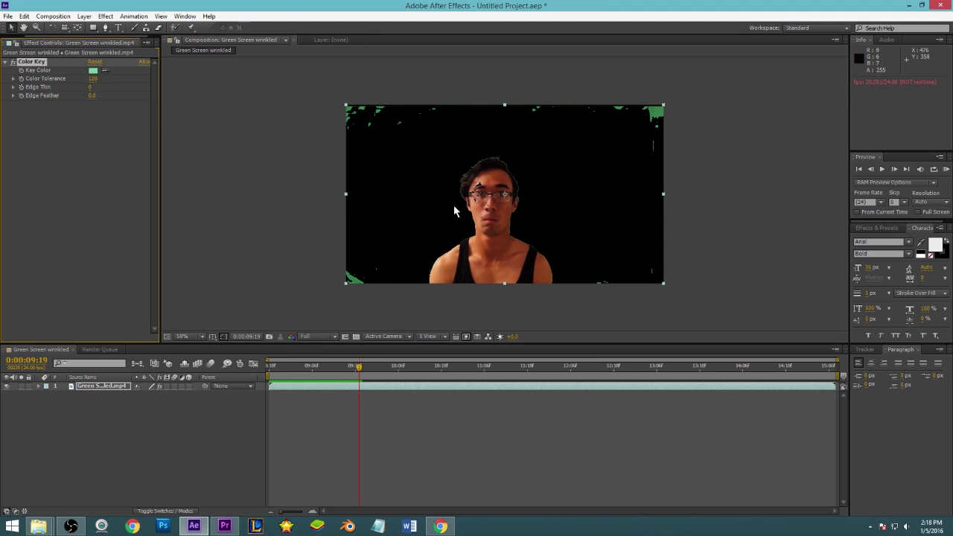
drag(335, 366, 268, 366)
key(space)
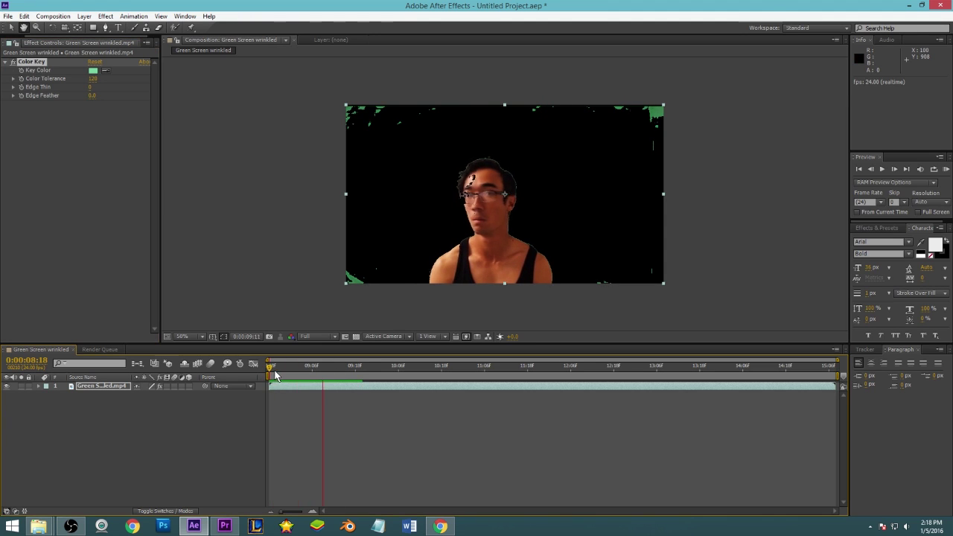
key(space)
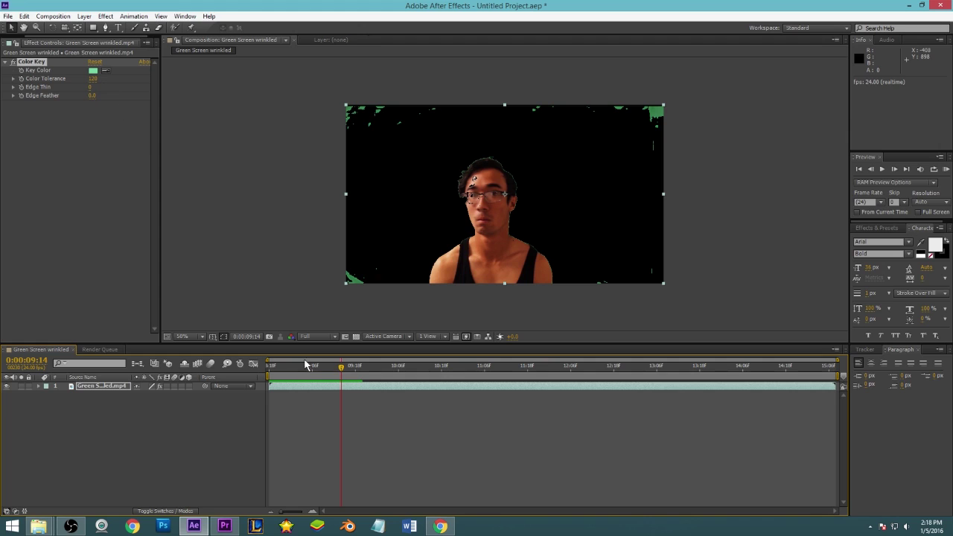
click(273, 367)
mouse_move(273, 370)
mouse_down()
mouse_move(293, 366)
mouse_move(270, 367)
mouse_up()
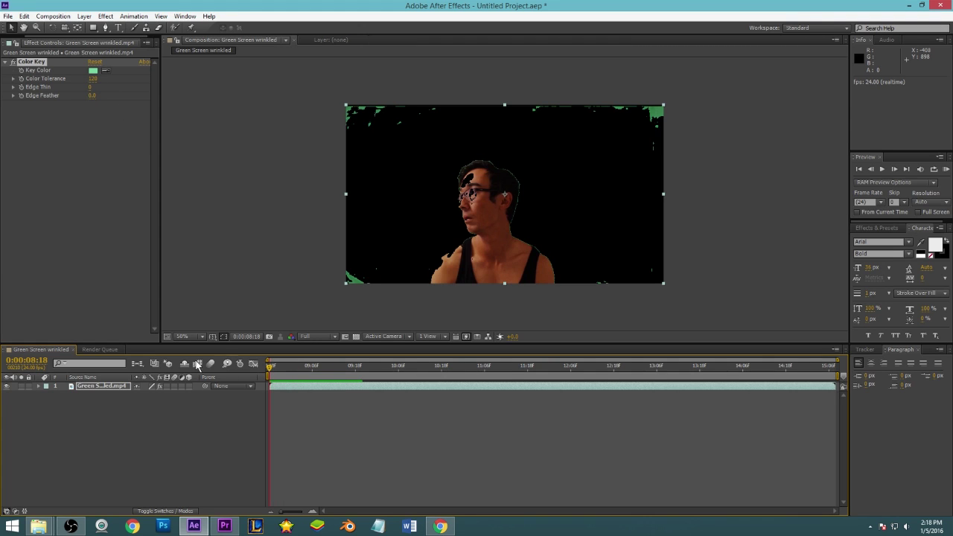
- Type 100 as the Color Tolerance value and step forward a frame
click(40, 71)
click(87, 78)
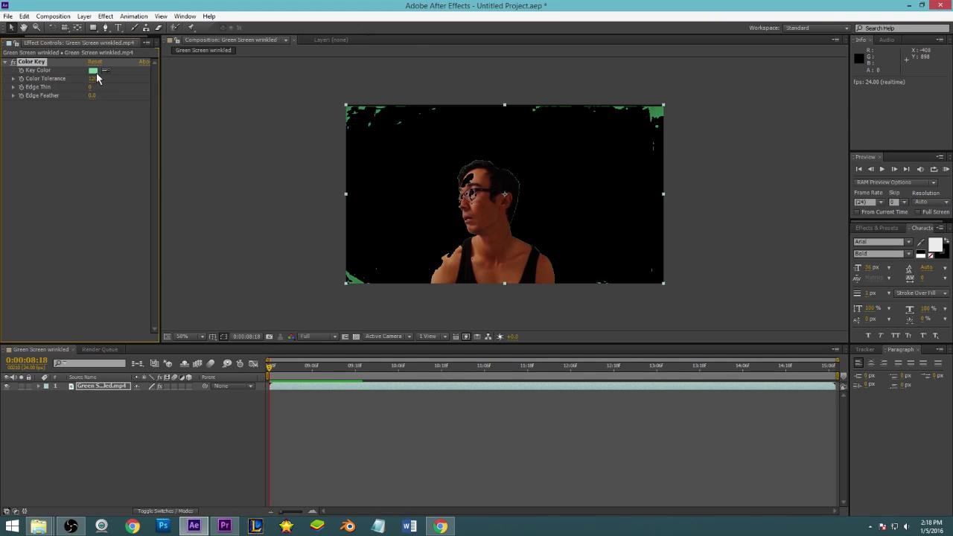
text(100)
key(Return)
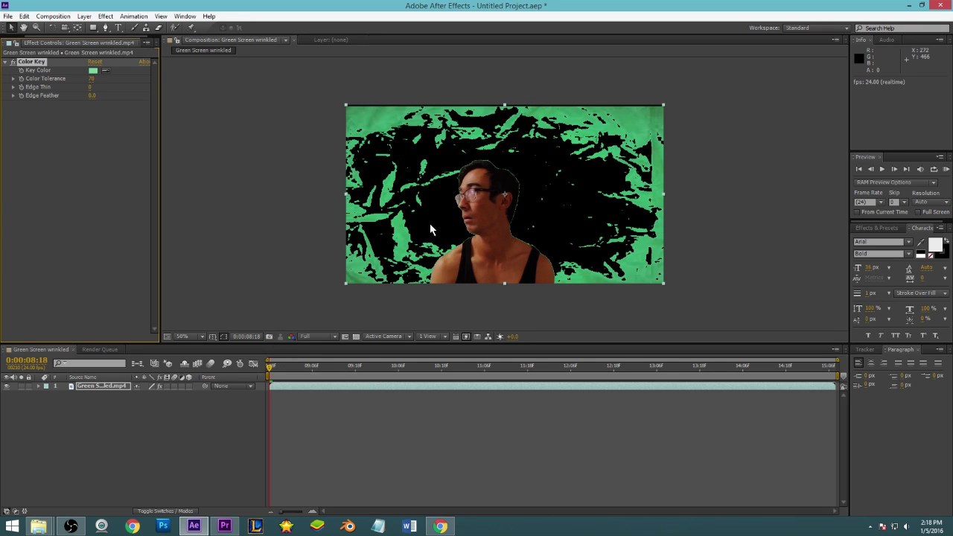
drag(272, 365, 273, 370)
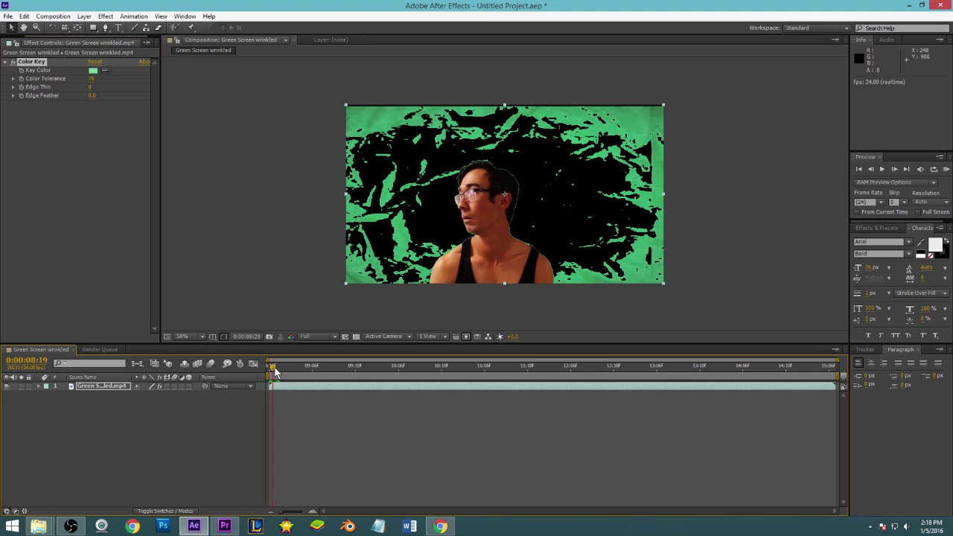
- Duplicate the Color Key, sample the leftover green patches with Color Key 2, and preview
key(space)
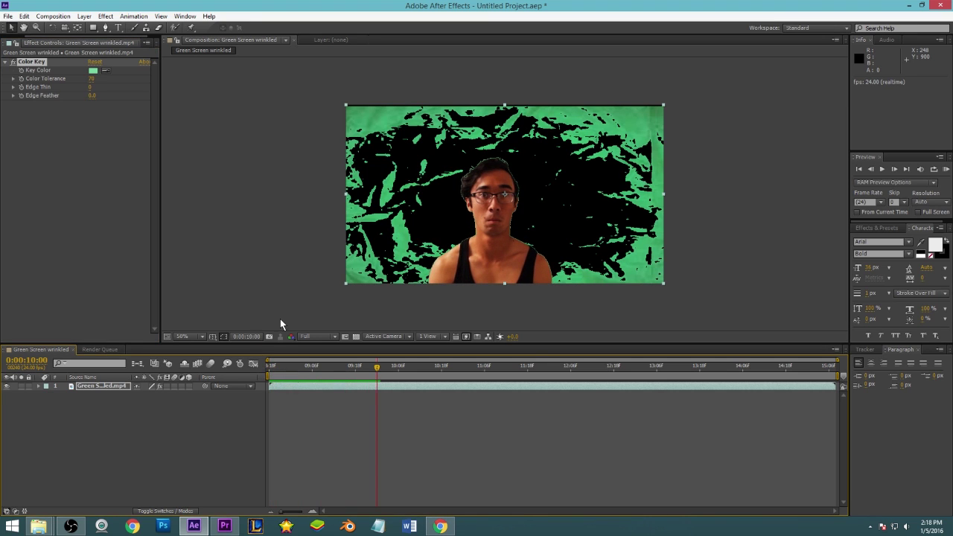
click(39, 65)
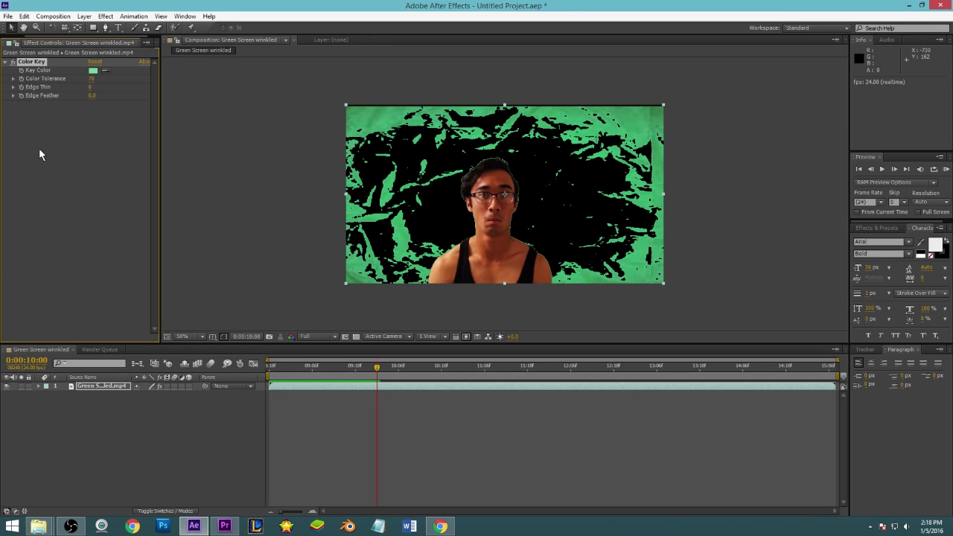
key(ctrl+d)
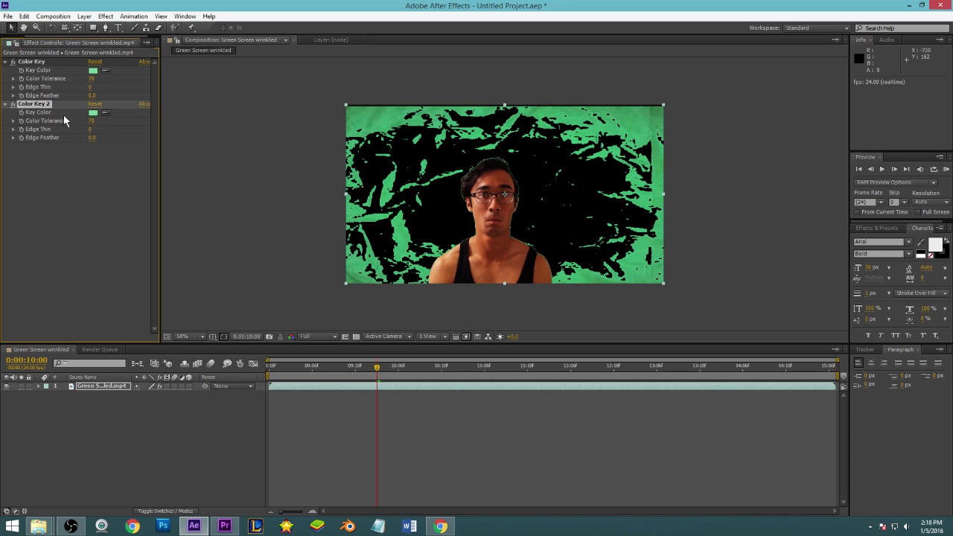
click(105, 112)
click(394, 218)
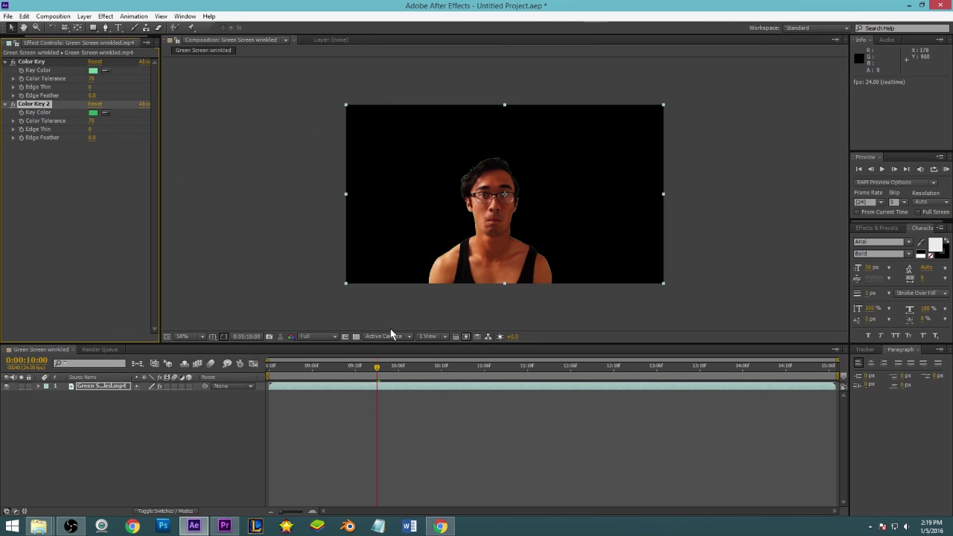
drag(377, 366, 235, 381)
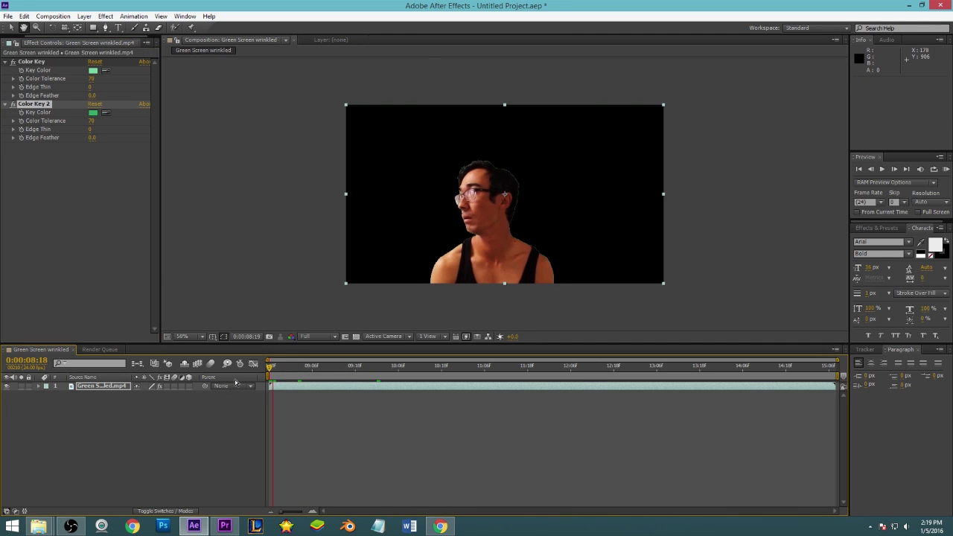
key(space)
key(space)
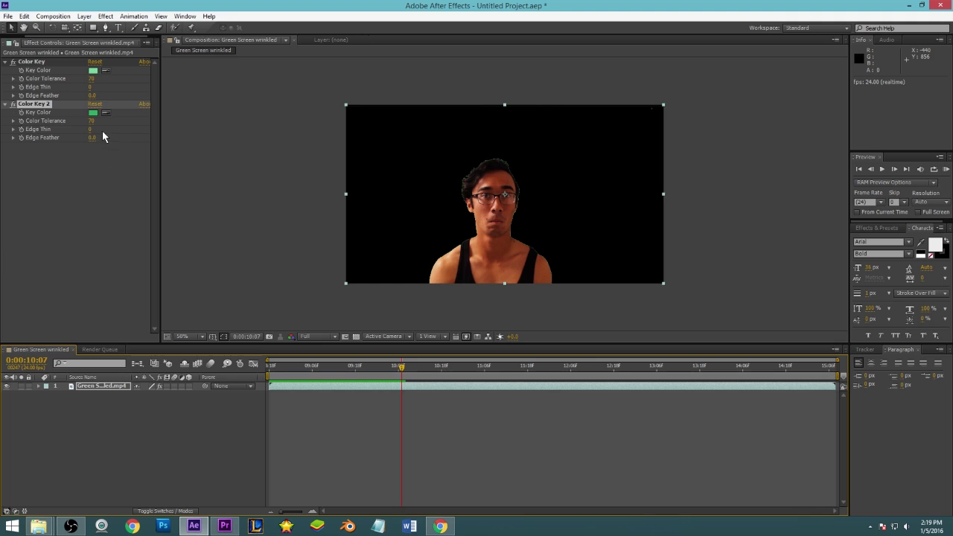
- Delete Color Key 2, re-duplicate the first Color Key, and sample the leftover green patch
click(34, 106)
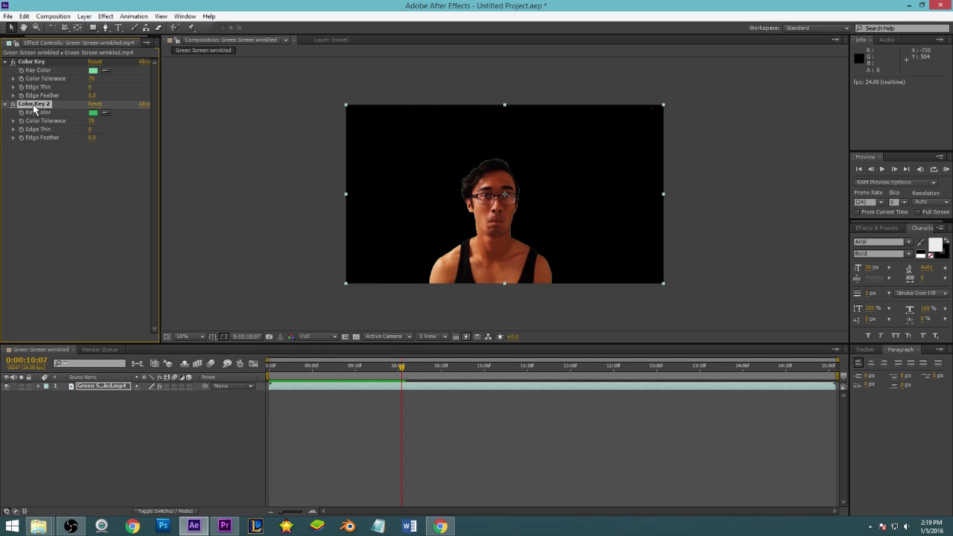
key(Delete)
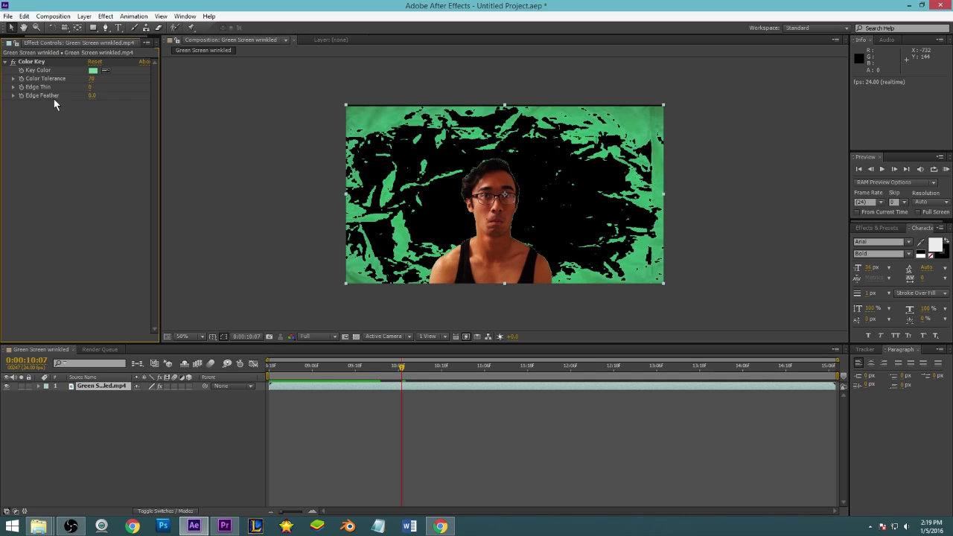
click(34, 61)
key(ctrl+d)
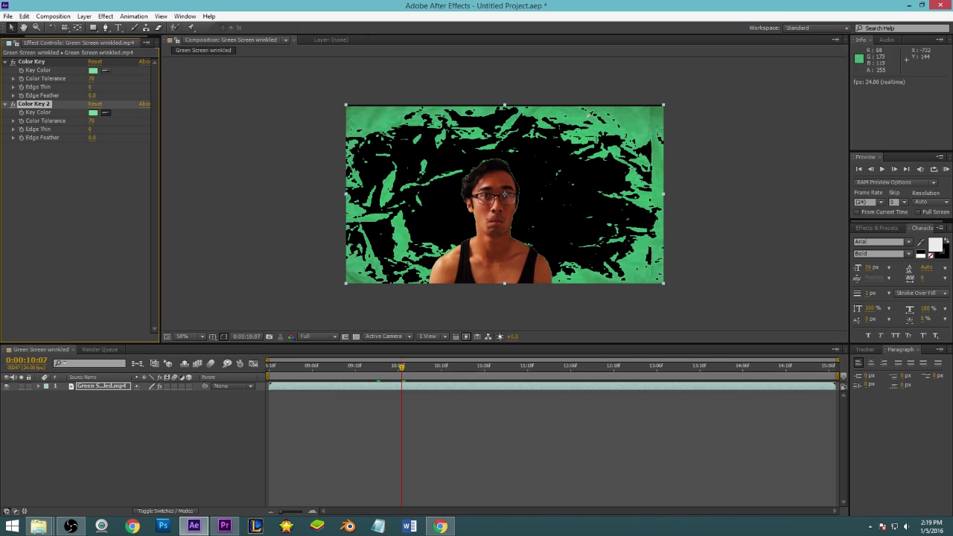
click(387, 201)
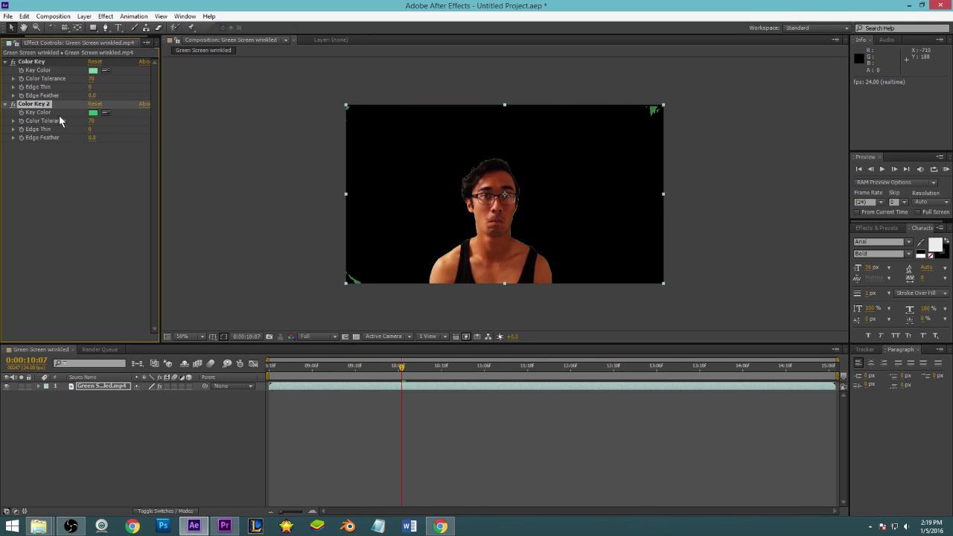
- Add a third Color Key sampling the top-right green patch, then preview from 0:00:08:20
key(ctrl+d)
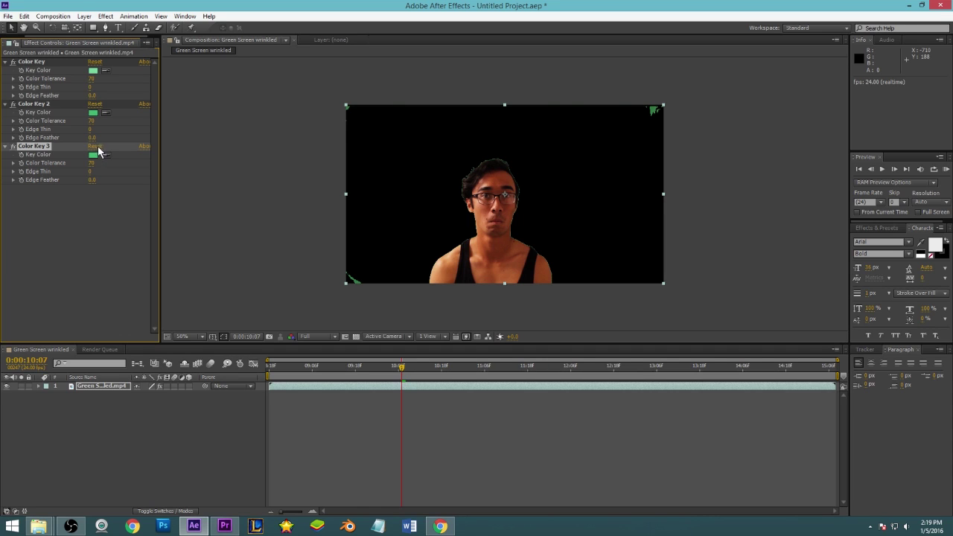
click(655, 111)
drag(329, 366, 275, 366)
key(space)
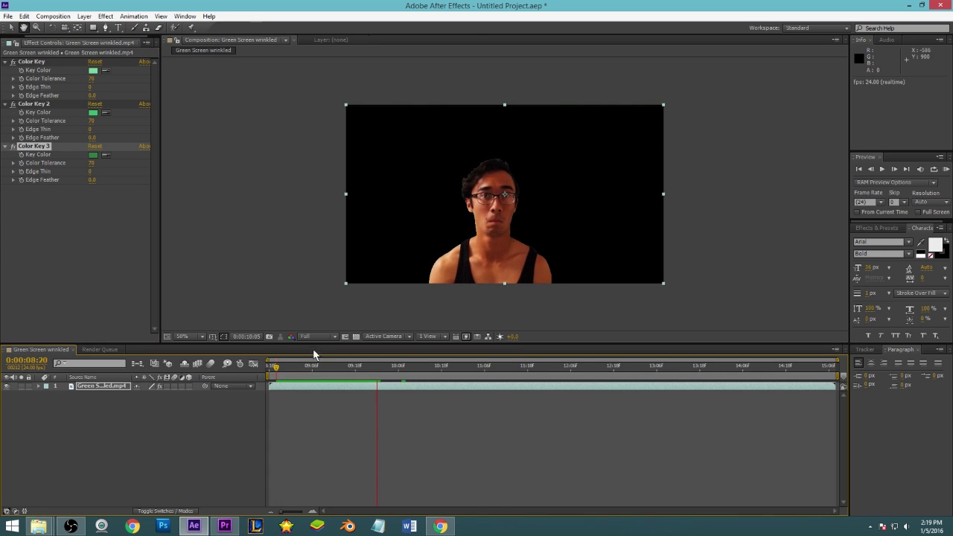
click(90, 181)
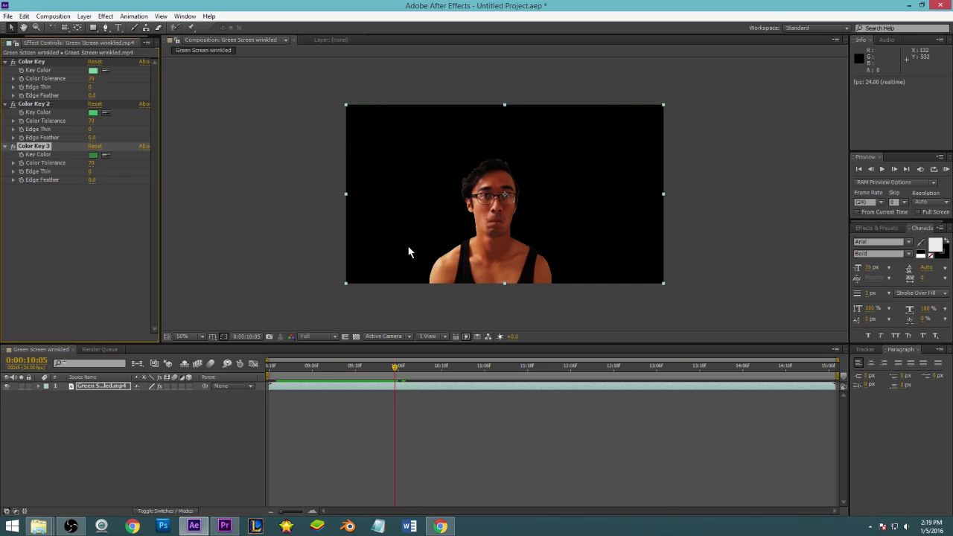
- Feather Color Key 3 and Color Key 2 edges to 1.5 and the first Color Key to 2.2
scroll(408, 250, up, 8)
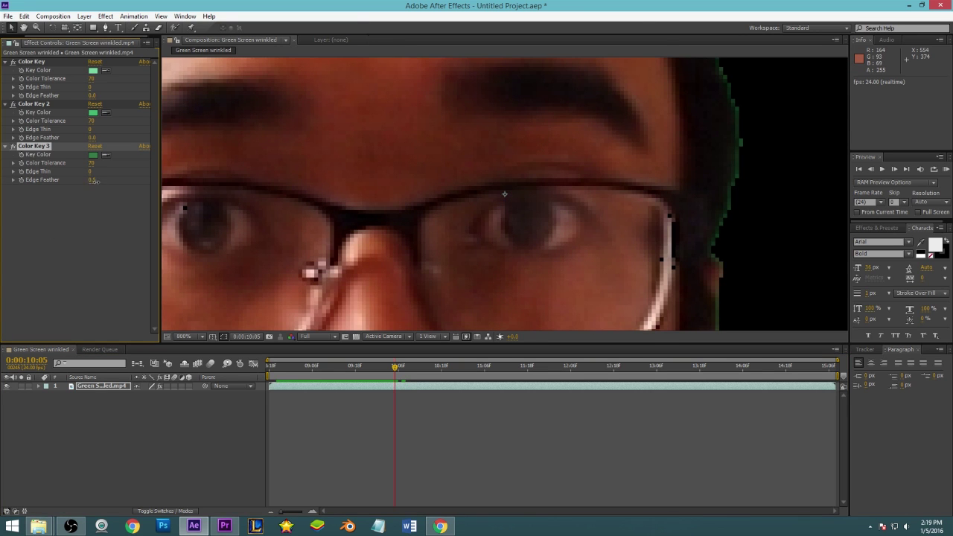
drag(93, 183, 104, 183)
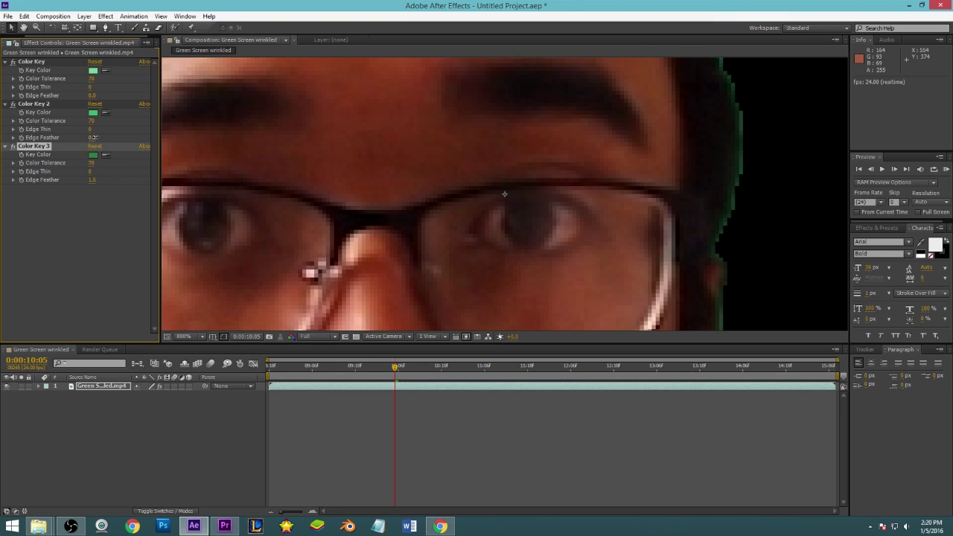
drag(90, 137, 105, 138)
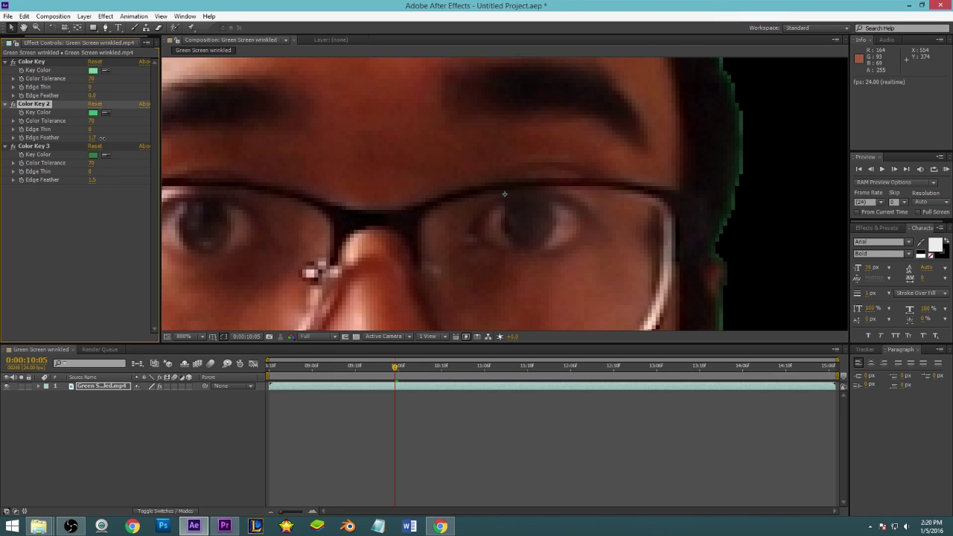
drag(90, 95, 104, 94)
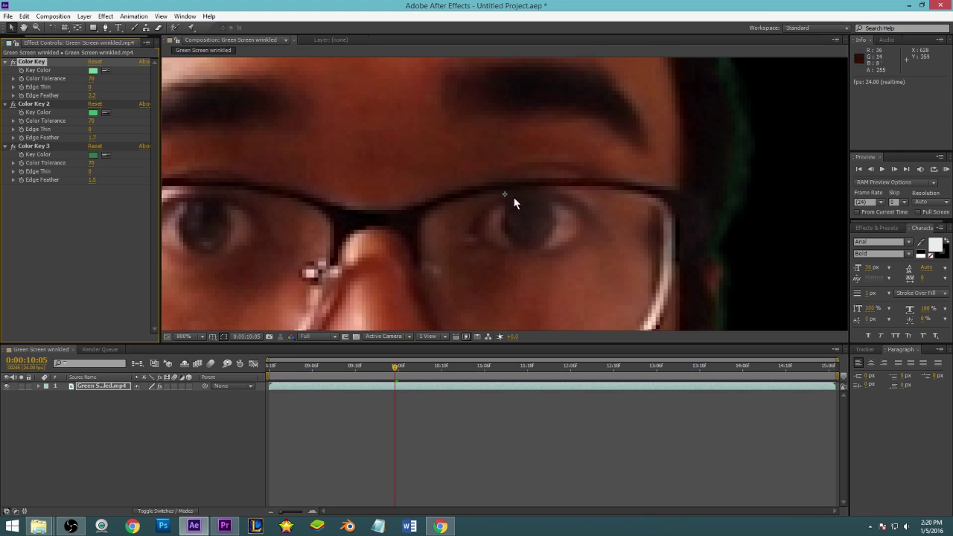
- With the viewer enlarged, lower Edge Feather to 0.6, 0.8 and 0.4 on Color Keys 3, 2 and 1
key(grave)
key(grave)
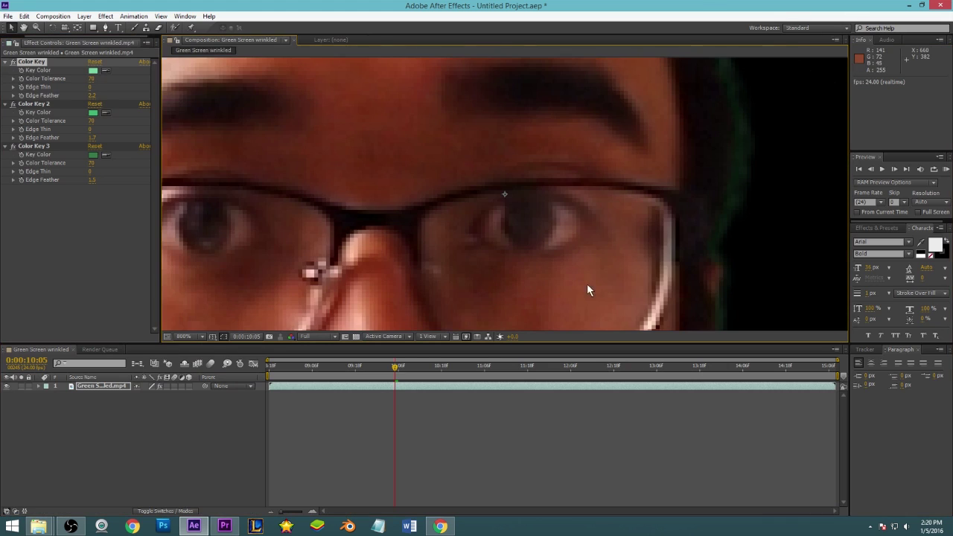
scroll(546, 234, down, 8)
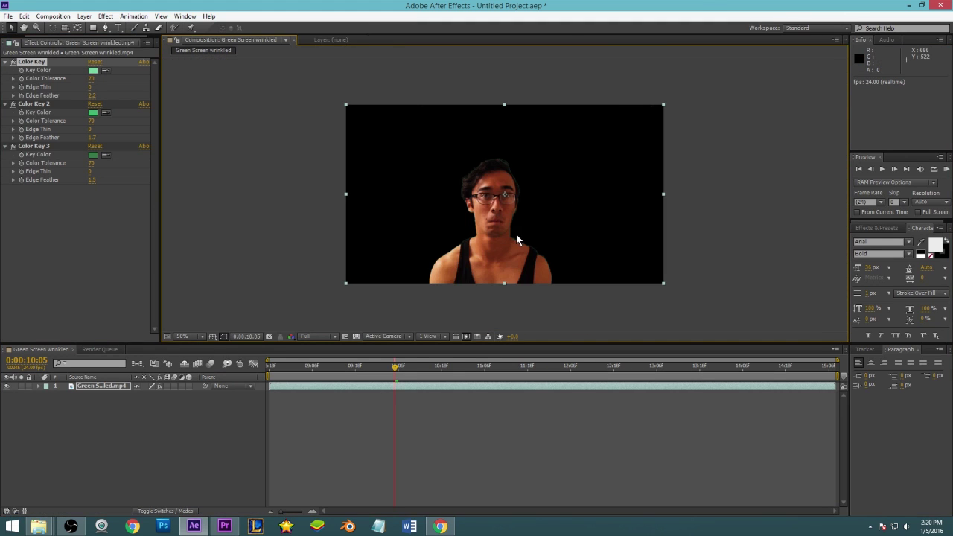
scroll(516, 234, up, 2)
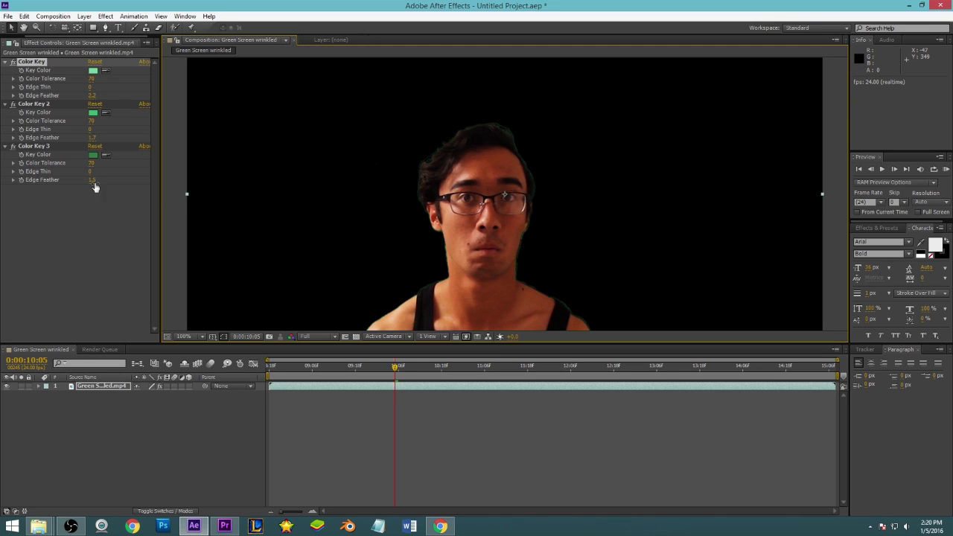
drag(94, 187, 82, 186)
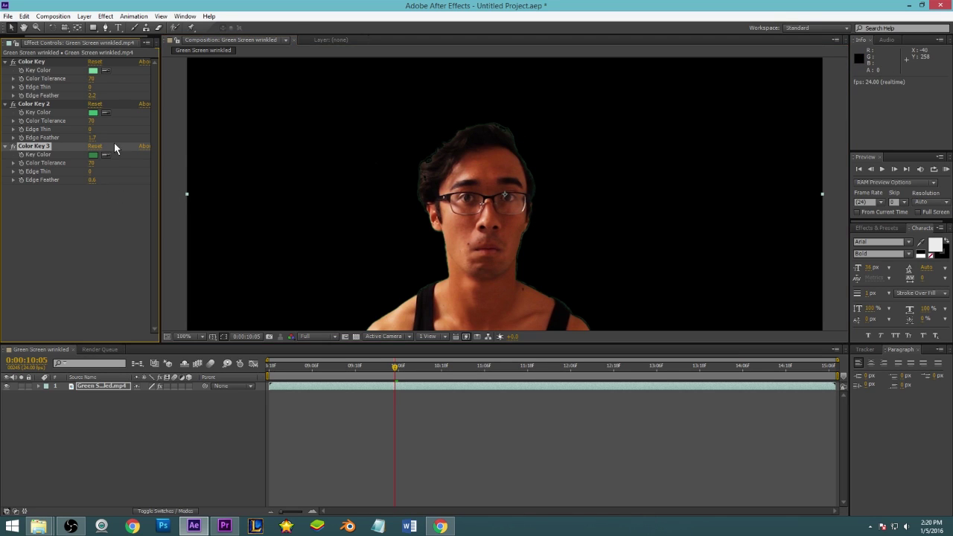
drag(91, 137, 81, 138)
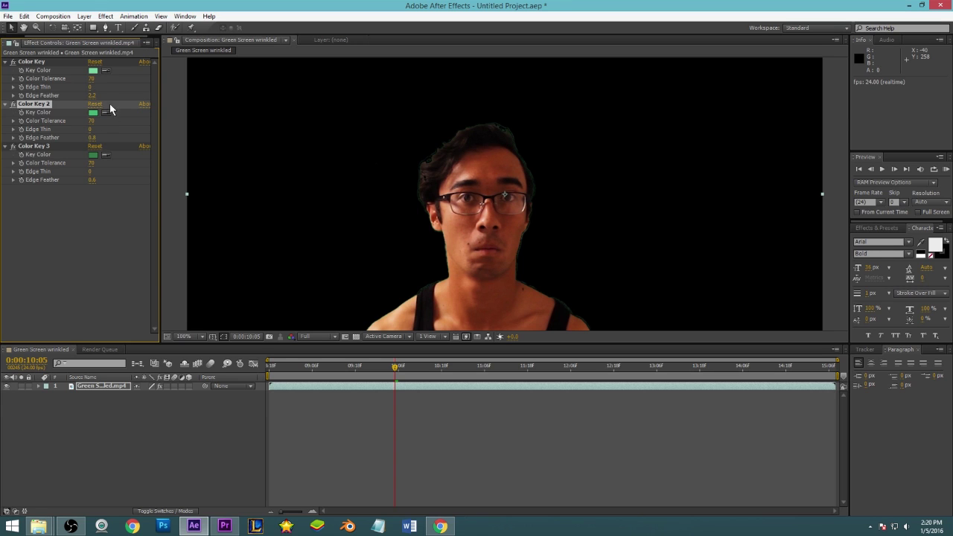
drag(92, 96, 83, 97)
- Rewind and preview the feathered key, then bring up the OBS recording window
scroll(434, 270, down, 4)
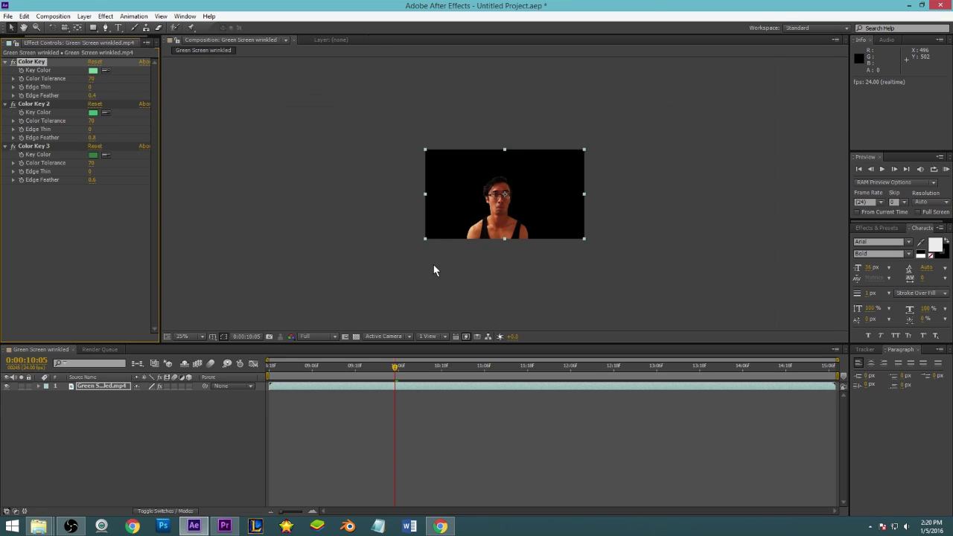
scroll(428, 246, up, 4)
scroll(428, 244, down, 2)
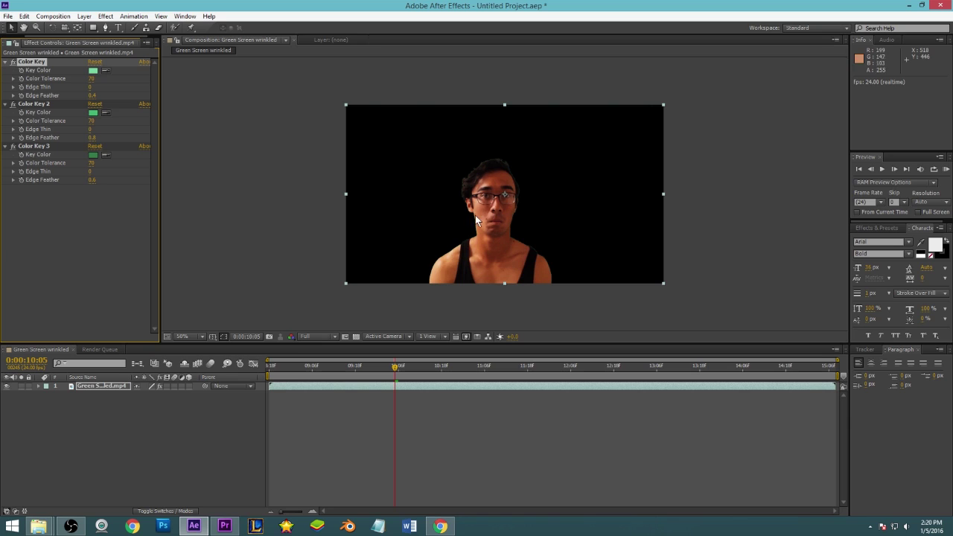
click(270, 364)
key(space)
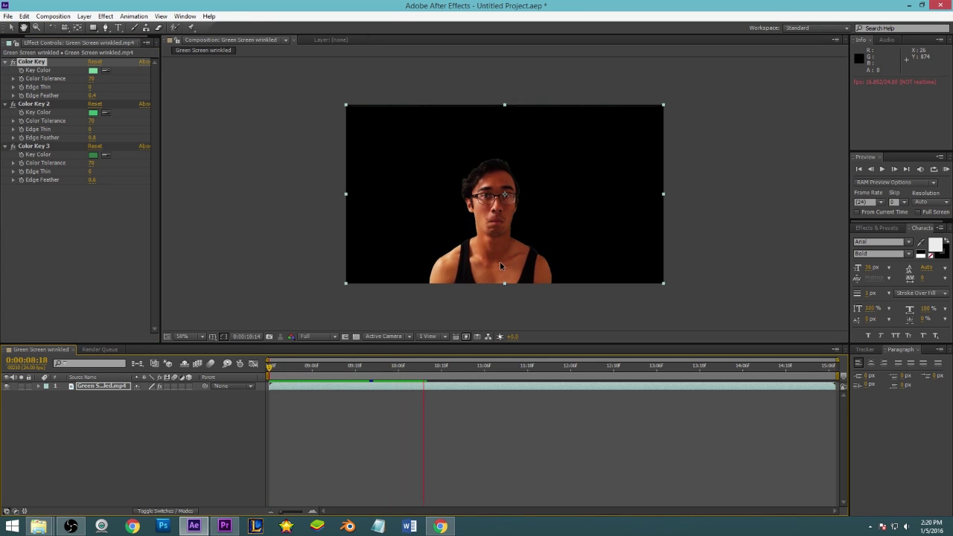
key(space)
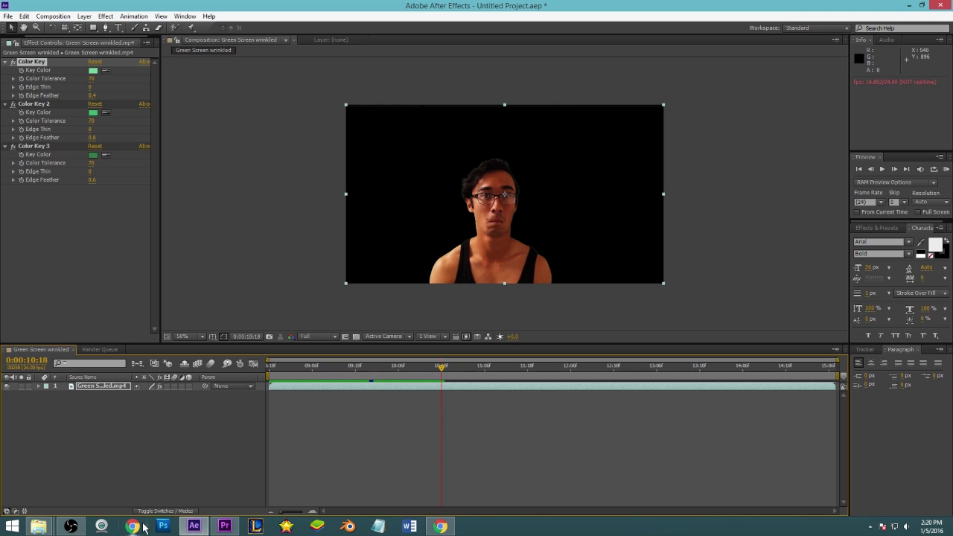
click(70, 525)
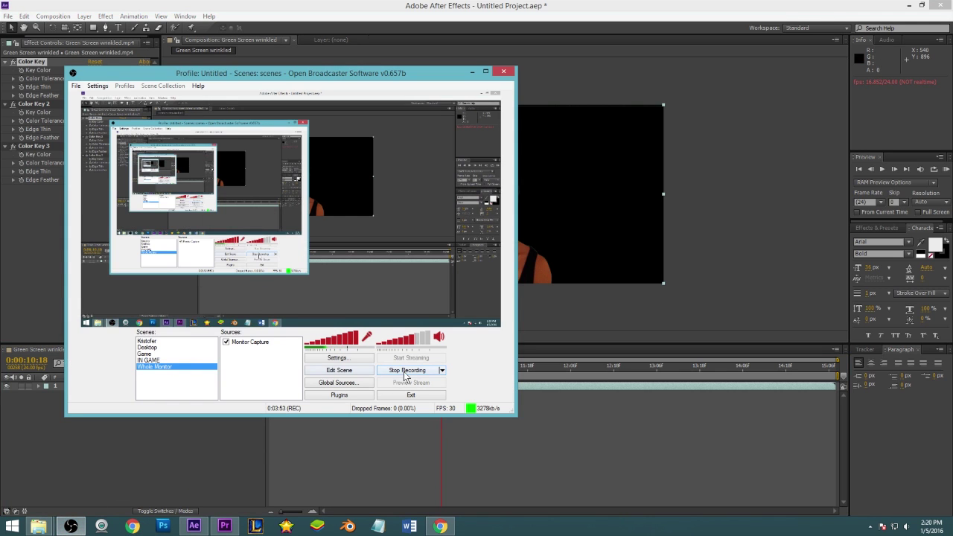